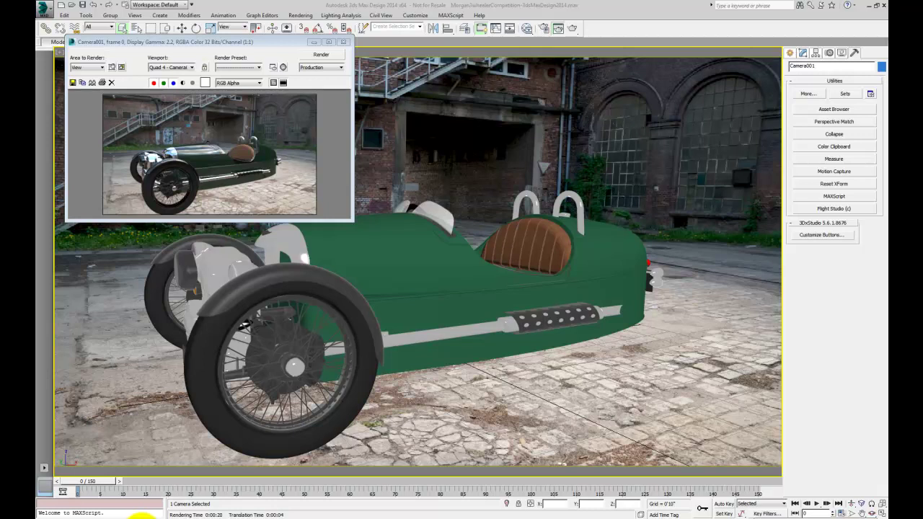
- Switch to the browser and read the iray Manager 2013 product page and its installation instructions on the You can do it! VFX website
{"action": "key", "text": "alt+Tab"}
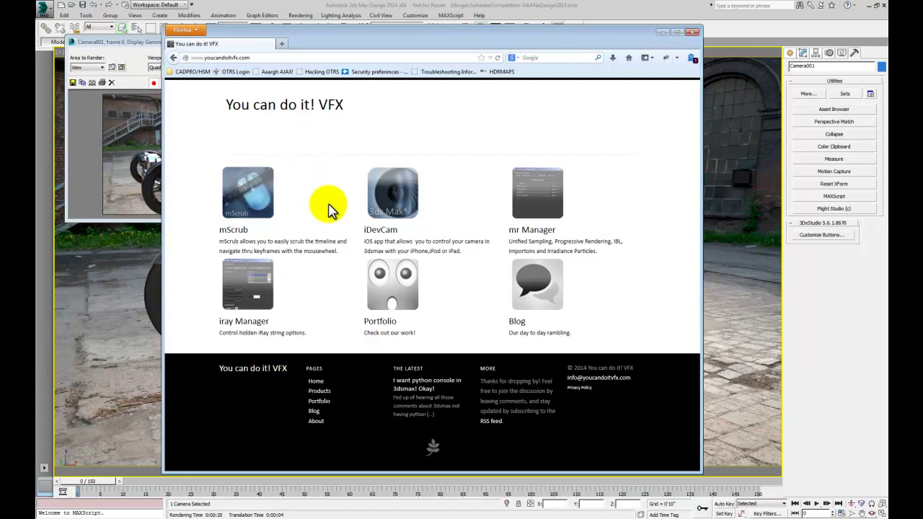
{"action": "left_click", "coordinate": [247, 296]}
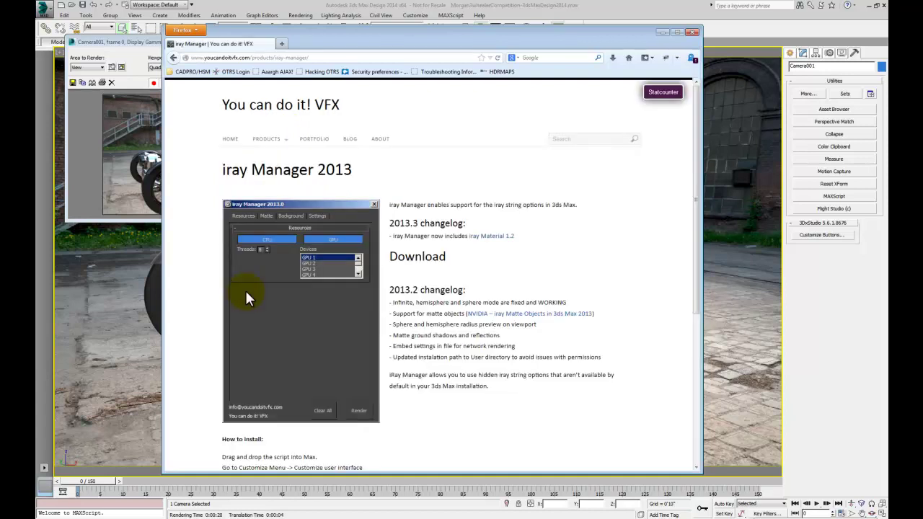
{"action": "left_click_drag", "start_coordinate": [695, 191], "coordinate": [698, 250]}
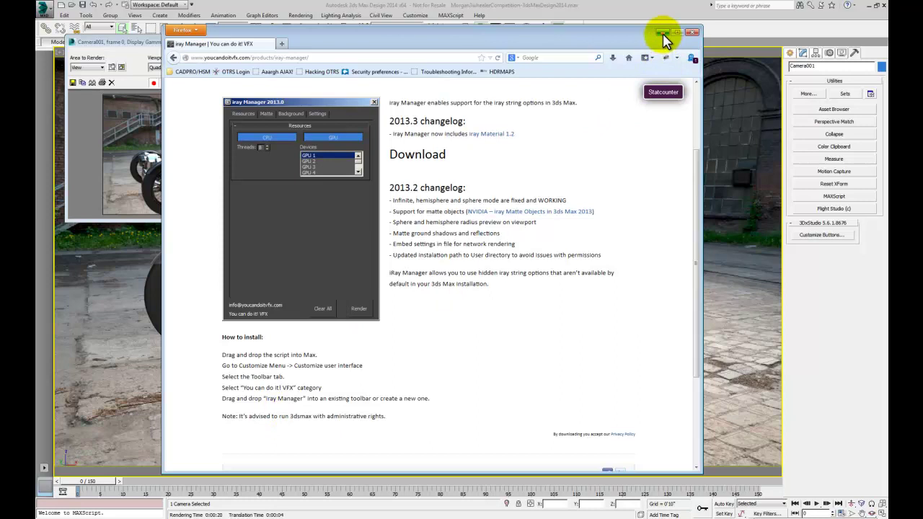
{"action": "left_click", "coordinate": [661, 33]}
- Install the irayManager.mzp script from the iRayManager folder into 3ds Max and acknowledge the installation message
{"action": "left_click", "coordinate": [303, 514]}
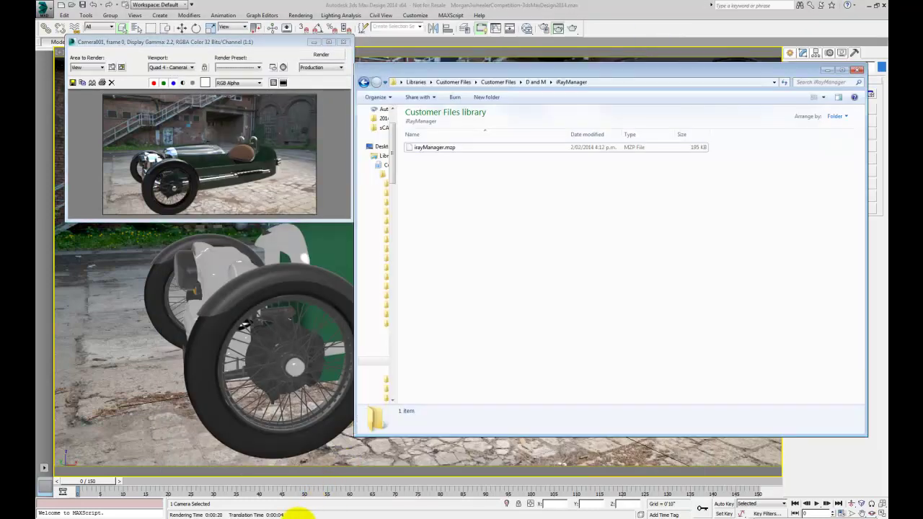
{"action": "left_click_drag", "start_coordinate": [422, 147], "coordinate": [119, 336]}
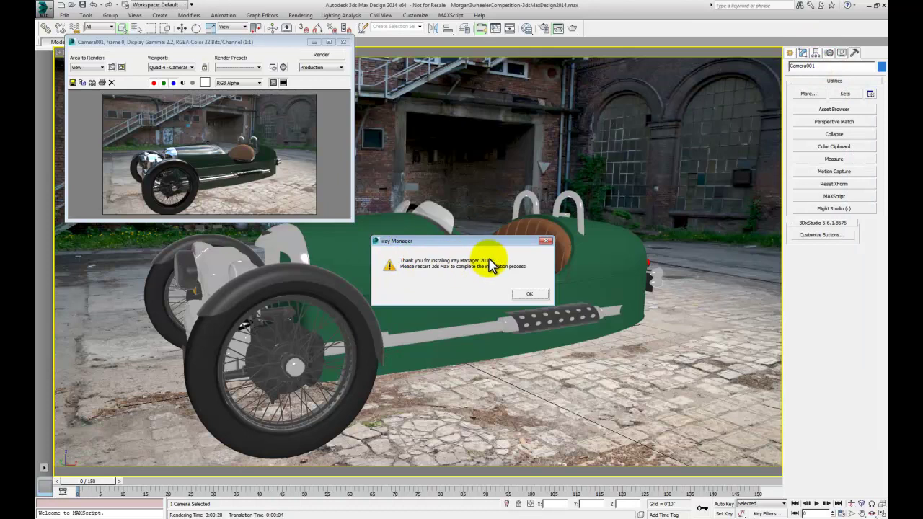
{"action": "left_click", "coordinate": [528, 294]}
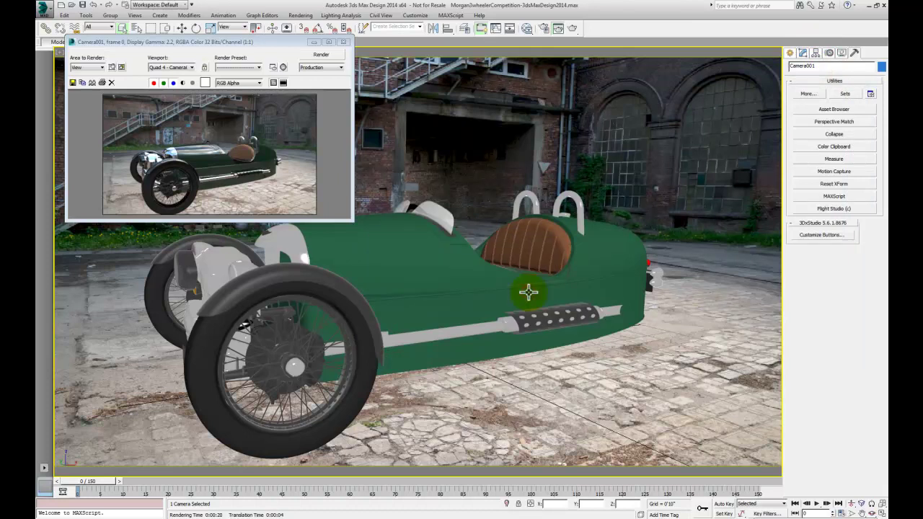
- Open the user interface customization for menus and show the actions of the "You can do it! VFX" category
{"action": "right_click", "coordinate": [608, 35]}
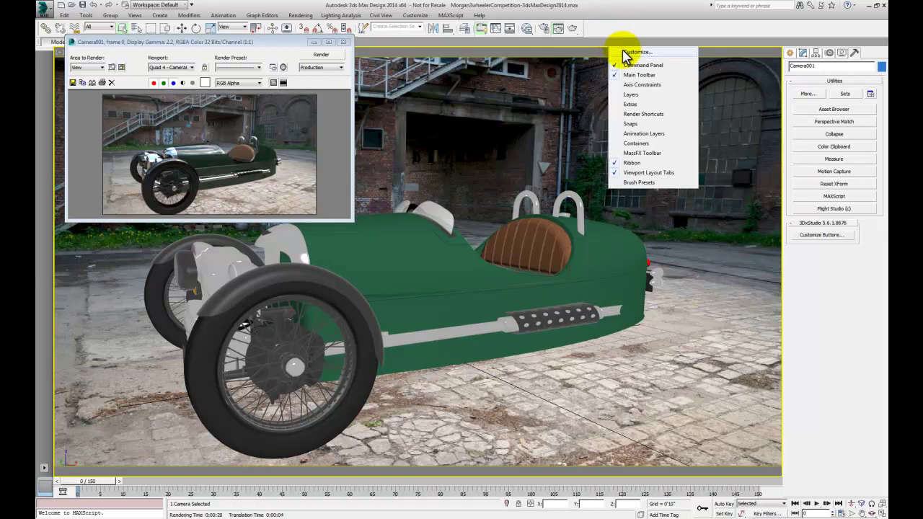
{"action": "left_click", "coordinate": [626, 54]}
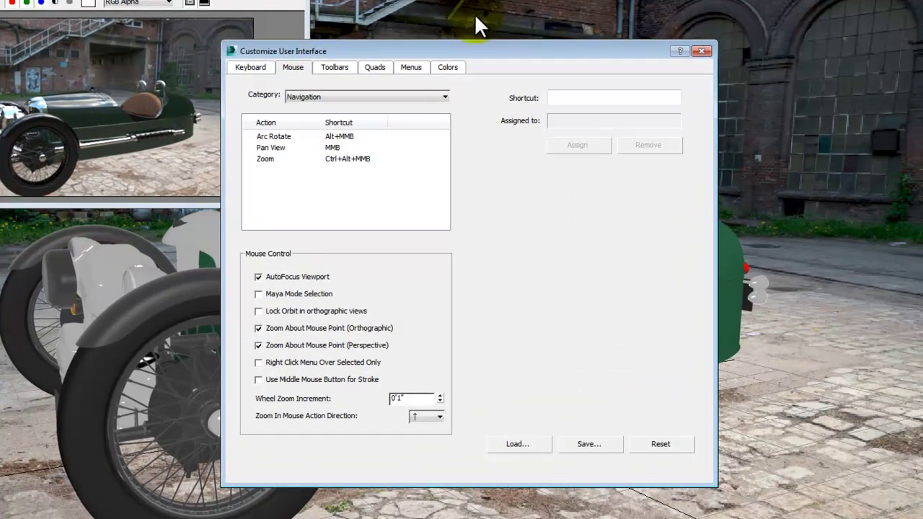
{"action": "left_click", "coordinate": [410, 66]}
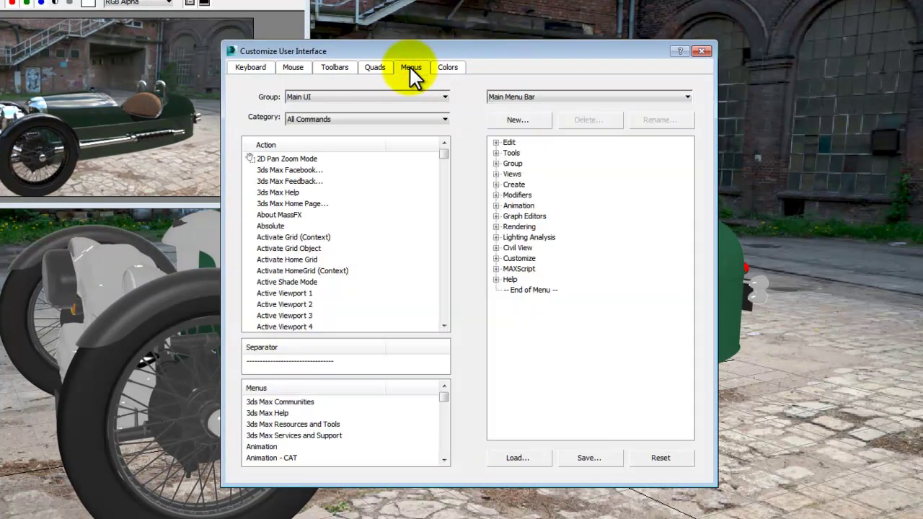
{"action": "left_click", "coordinate": [446, 118]}
{"action": "left_click_drag", "start_coordinate": [444, 144], "coordinate": [451, 333]}
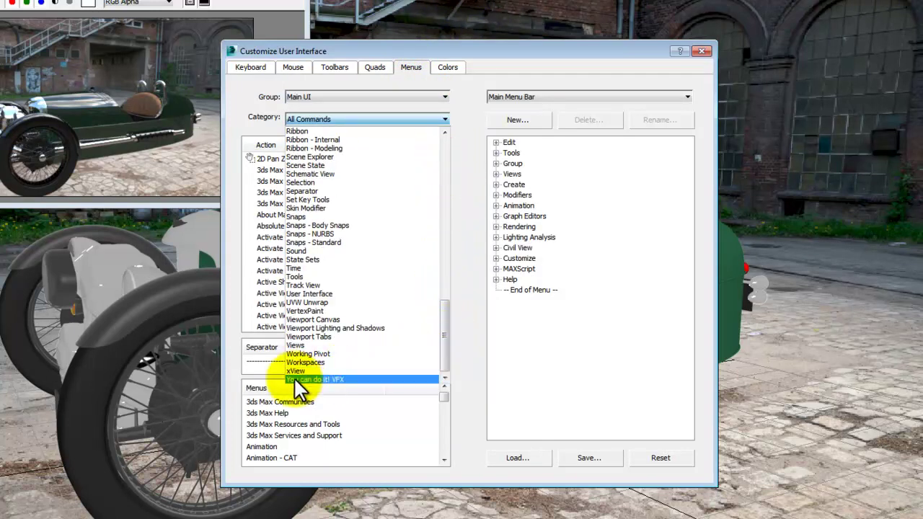
{"action": "left_click", "coordinate": [333, 378]}
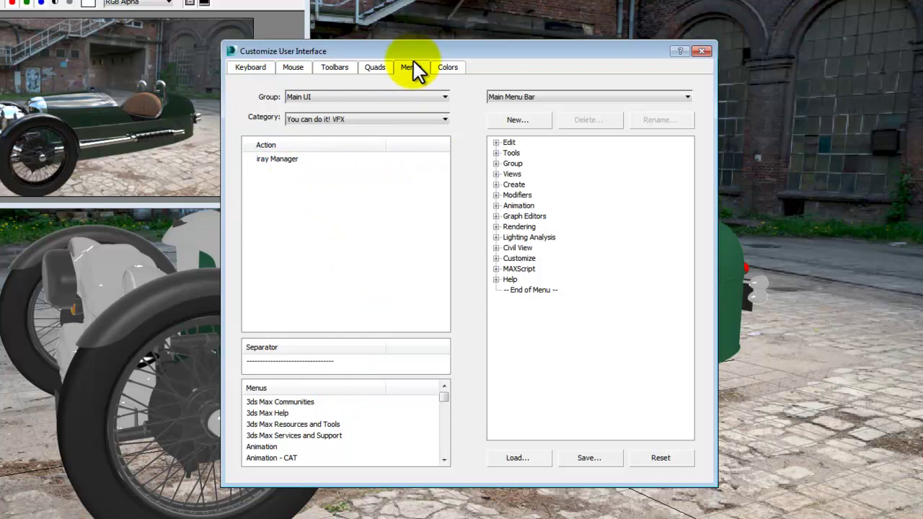
- Add the iray Manager action to the main Rendering menu directly below Rendered Frame Window and close the customization dialog
{"action": "left_click", "coordinate": [496, 227]}
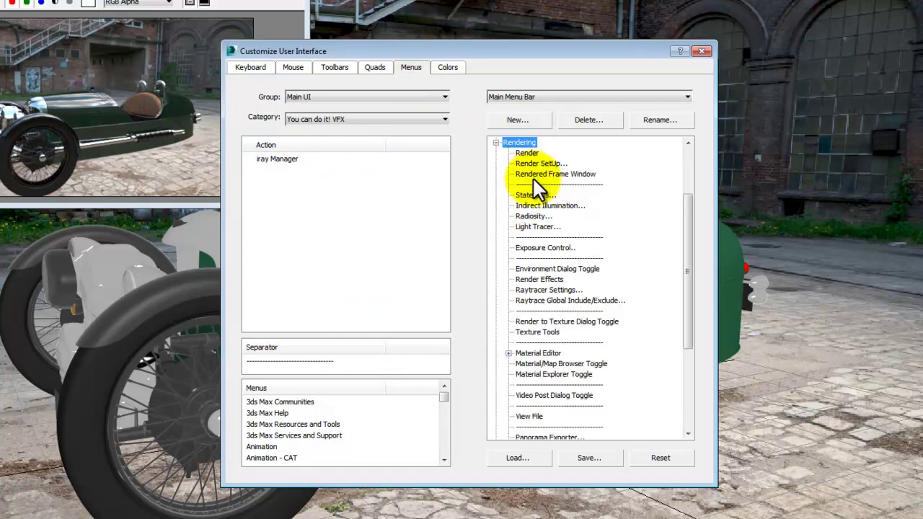
{"action": "left_click_drag", "start_coordinate": [299, 163], "coordinate": [537, 181]}
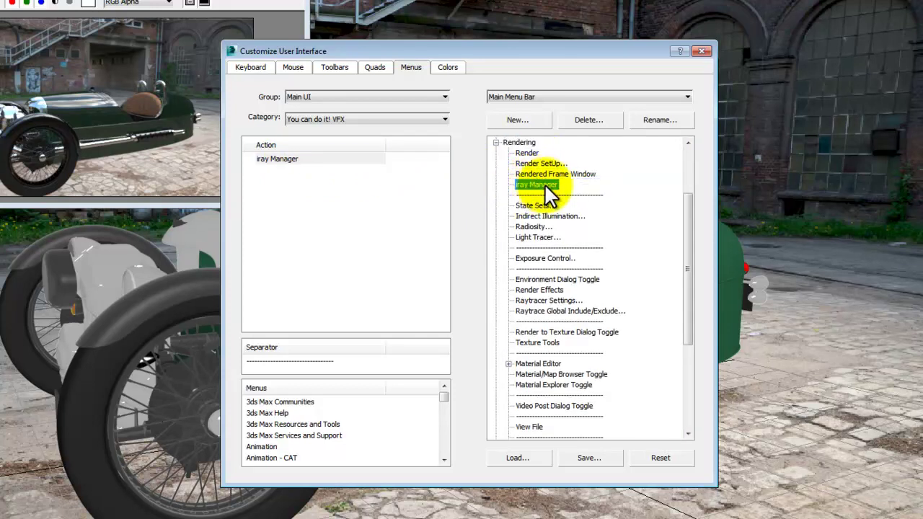
{"action": "left_click", "coordinate": [701, 51]}
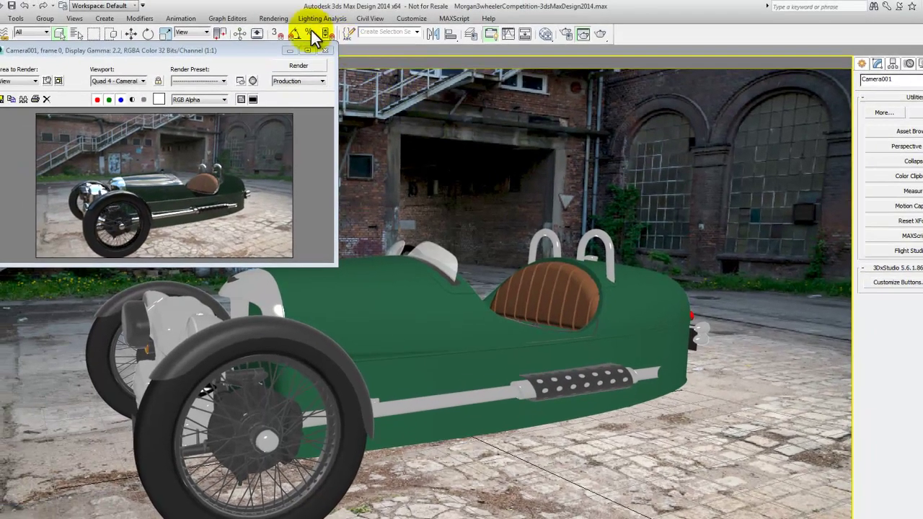
- Launch iray Manager with the rendered frame window closed, and disable CPU rendering in its resources, keeping the GPU enabled
{"action": "left_click", "coordinate": [274, 19]}
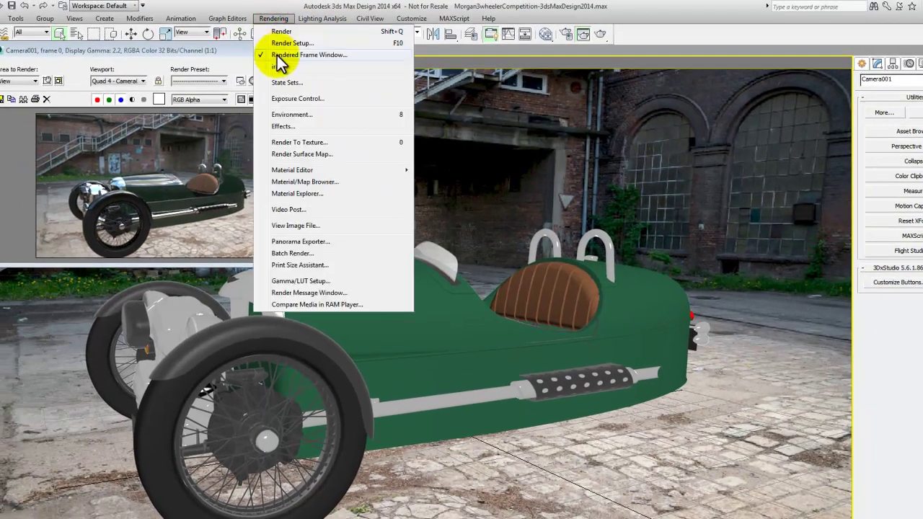
{"action": "left_click", "coordinate": [296, 67]}
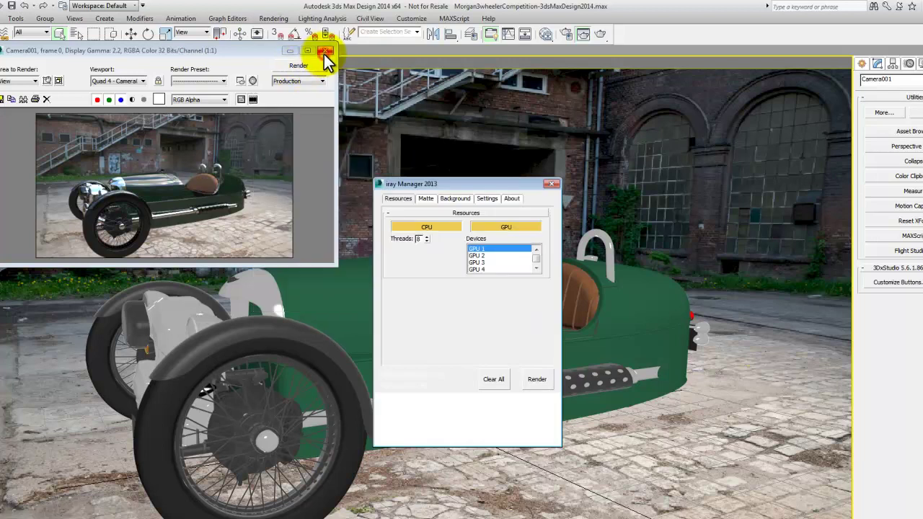
{"action": "left_click", "coordinate": [325, 51]}
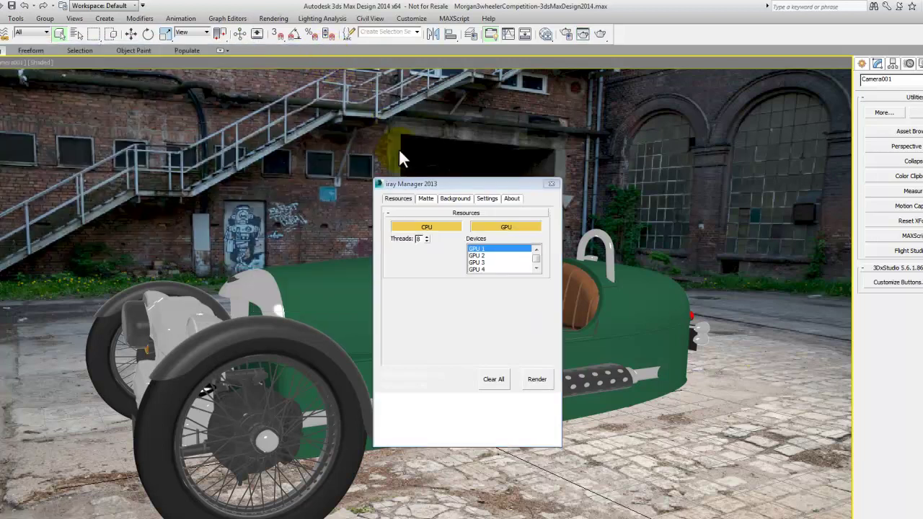
{"action": "left_click", "coordinate": [449, 225]}
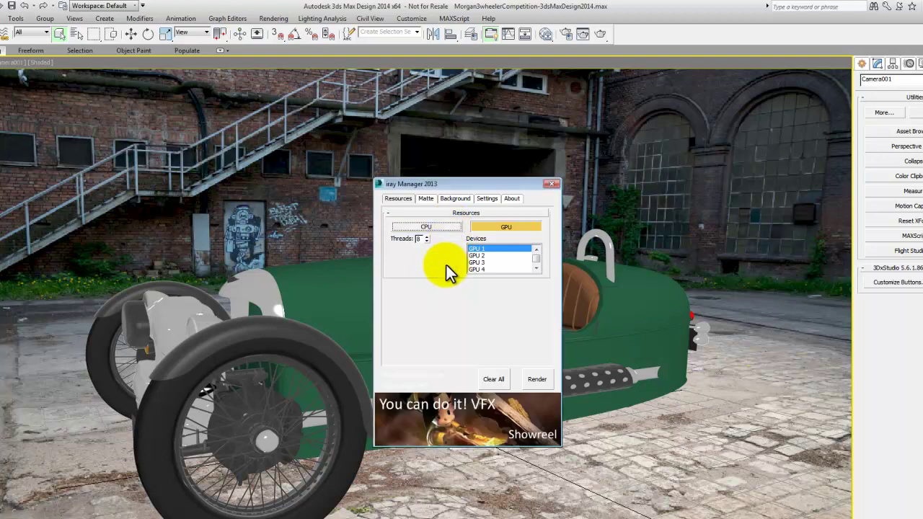
{"action": "left_click_drag", "start_coordinate": [539, 258], "coordinate": [536, 256]}
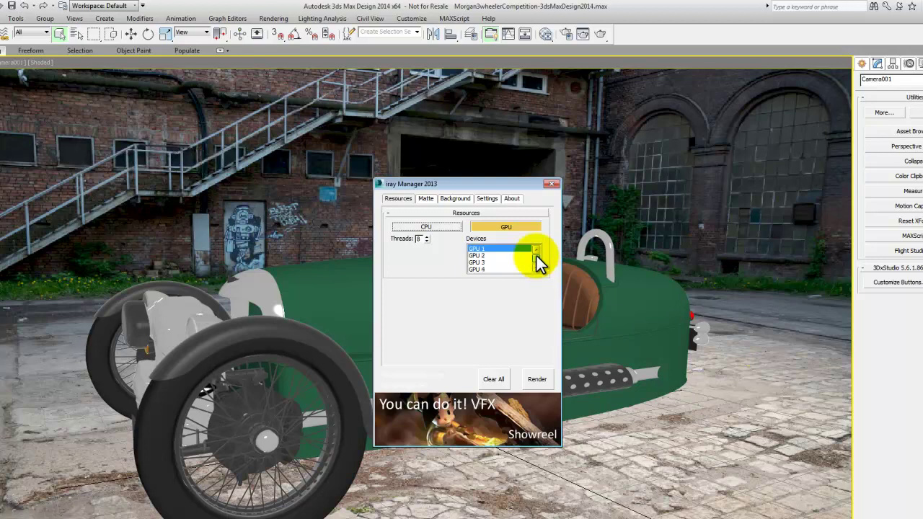
- Enable Ground Shadows in the iray Manager matte settings and move the manager window away from the car's front
{"action": "left_click", "coordinate": [432, 198]}
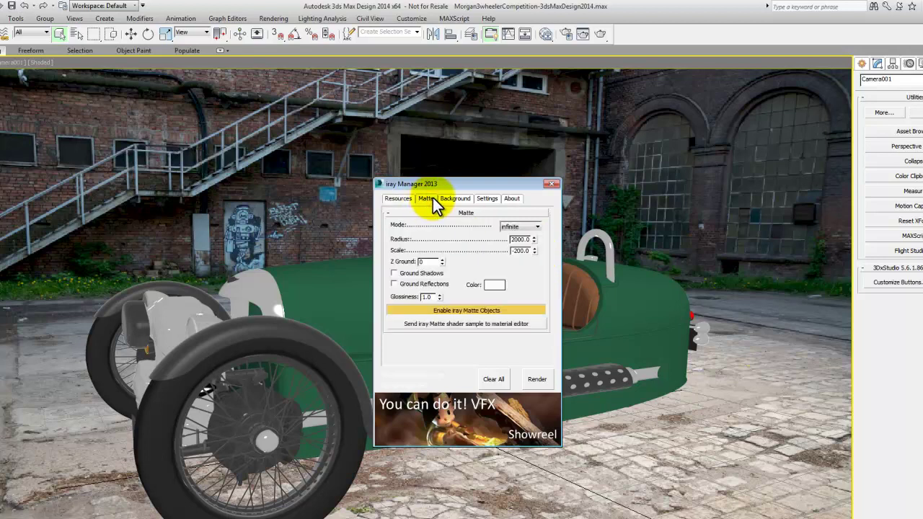
{"action": "left_click", "coordinate": [394, 273]}
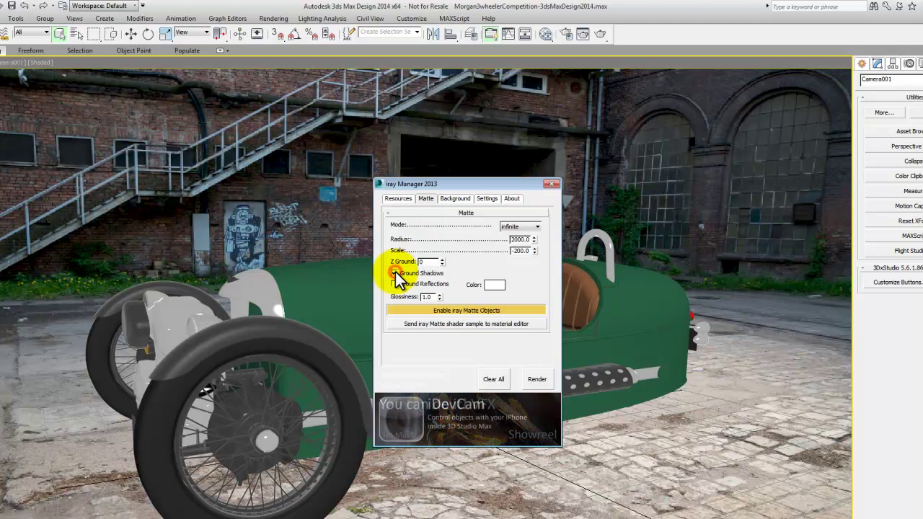
{"action": "left_click_drag", "start_coordinate": [480, 183], "coordinate": [752, 165]}
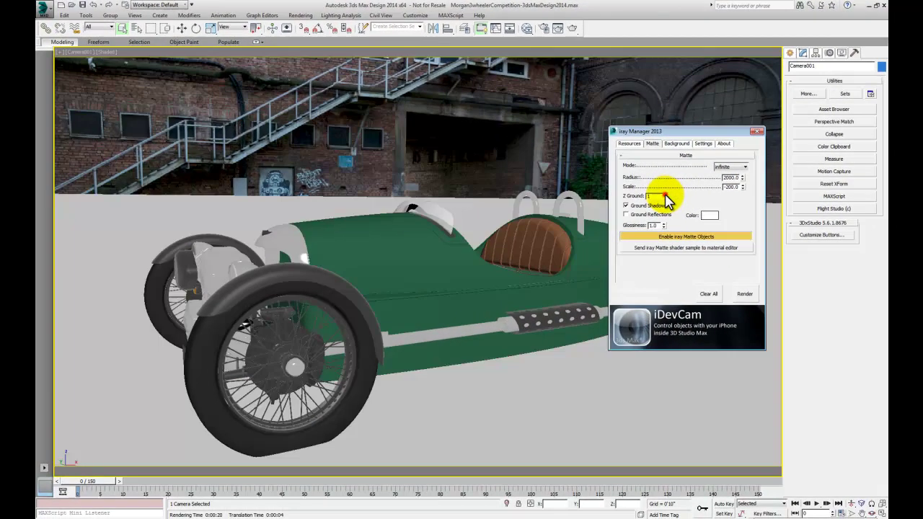
- Try lowering the matte ground plane with Z Ground values down to -61, and reset Z Ground to 0
{"action": "left_click", "coordinate": [658, 200]}
{"action": "type", "text": "-6"}
{"action": "mouse_move", "coordinate": [668, 199]}
{"action": "left_mouse_down"}
{"action": "mouse_move", "coordinate": [669, 181]}
{"action": "mouse_move", "coordinate": [673, 198]}
{"action": "mouse_move", "coordinate": [675, 188]}
{"action": "left_mouse_up"}
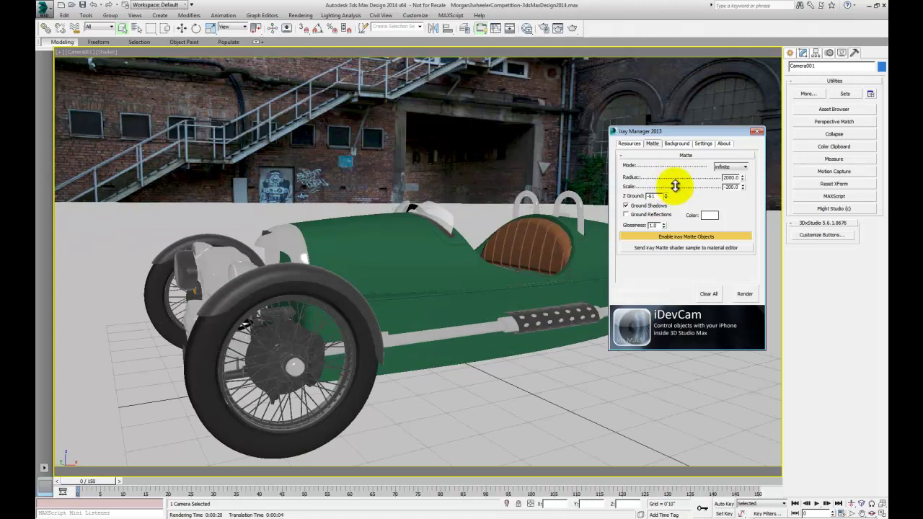
{"action": "right_click", "coordinate": [674, 188]}
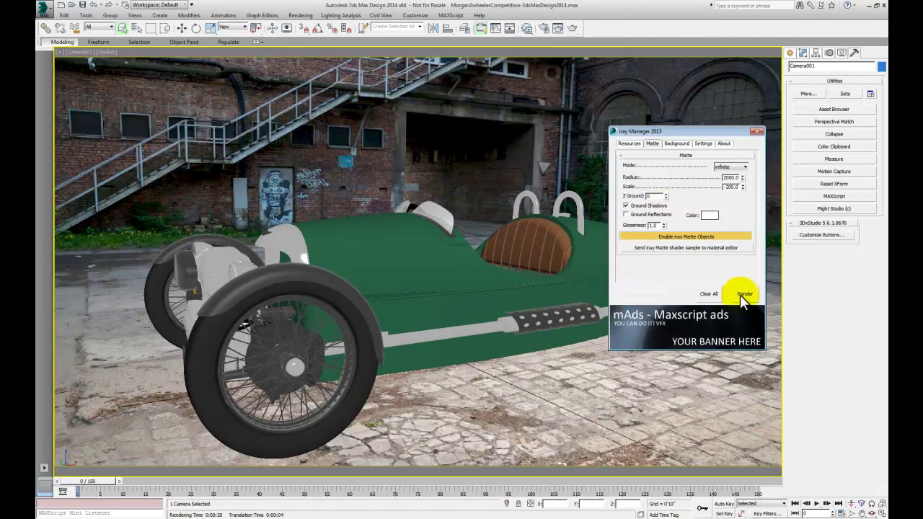
- Run a test render of the camera view from iray Manager, stop it after a preview, and close iray Manager
{"action": "left_click", "coordinate": [745, 294]}
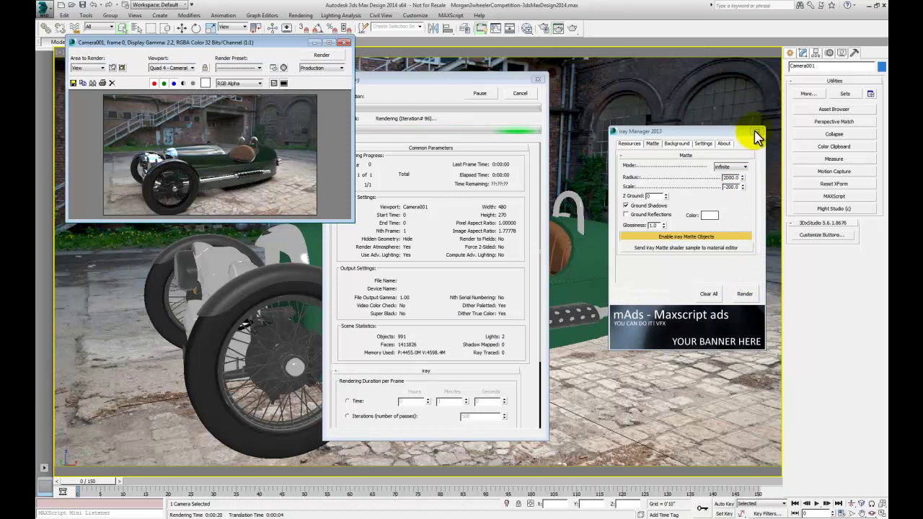
{"action": "left_click", "coordinate": [525, 94]}
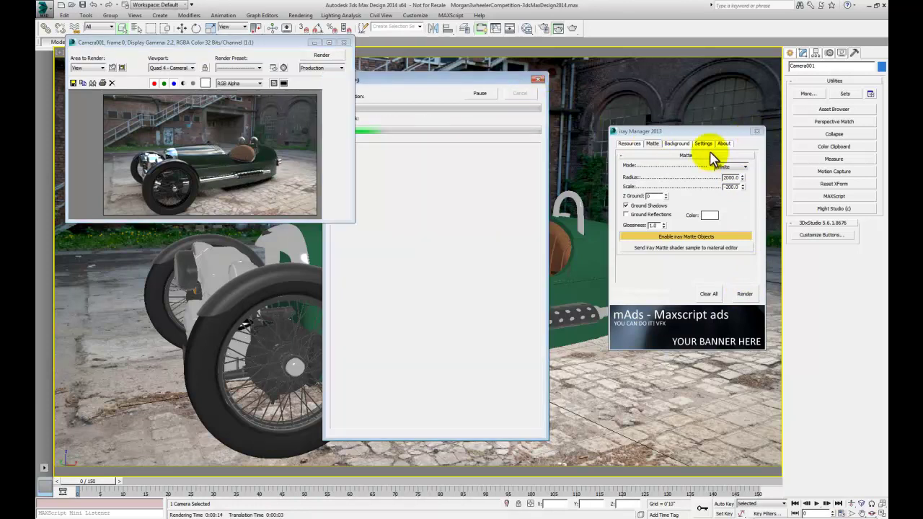
{"action": "left_click", "coordinate": [757, 131]}
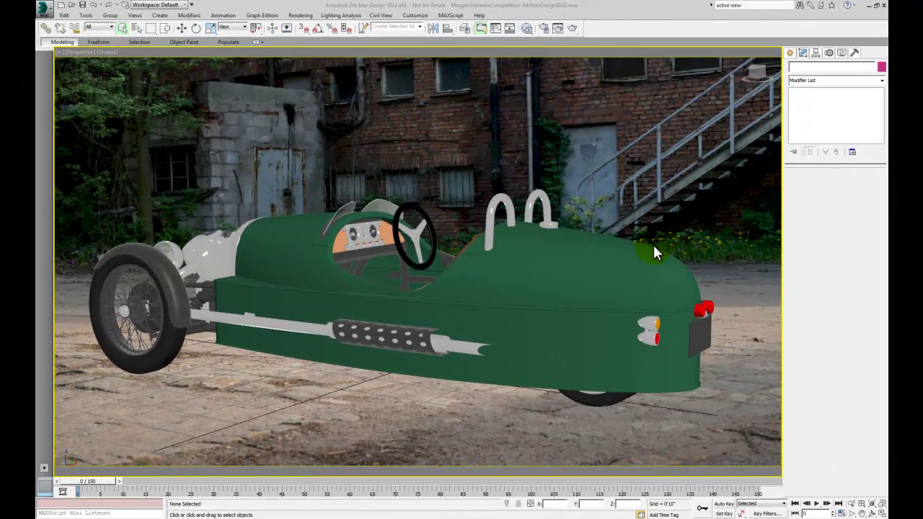
- Select the Car Body group and open the Slate Material Editor, placed so the rear of the car stays visible
{"action": "left_click", "coordinate": [655, 251]}
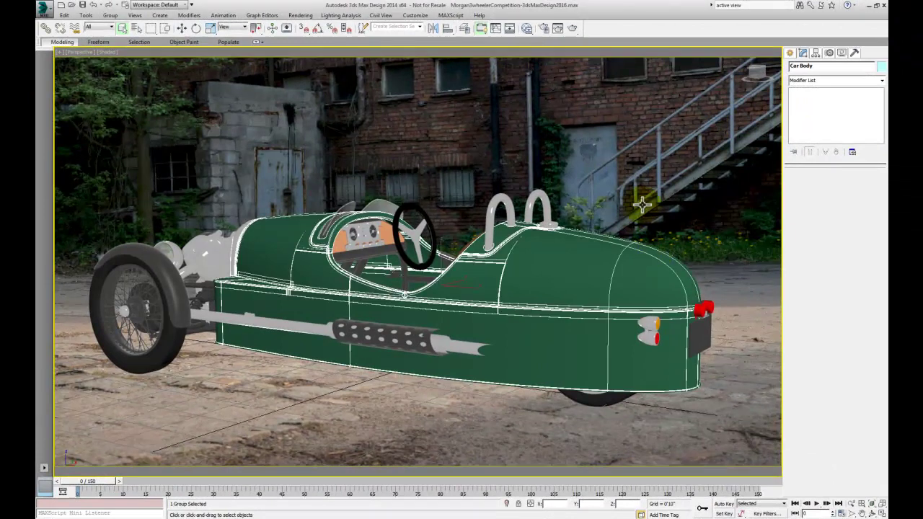
{"action": "left_click", "coordinate": [526, 29]}
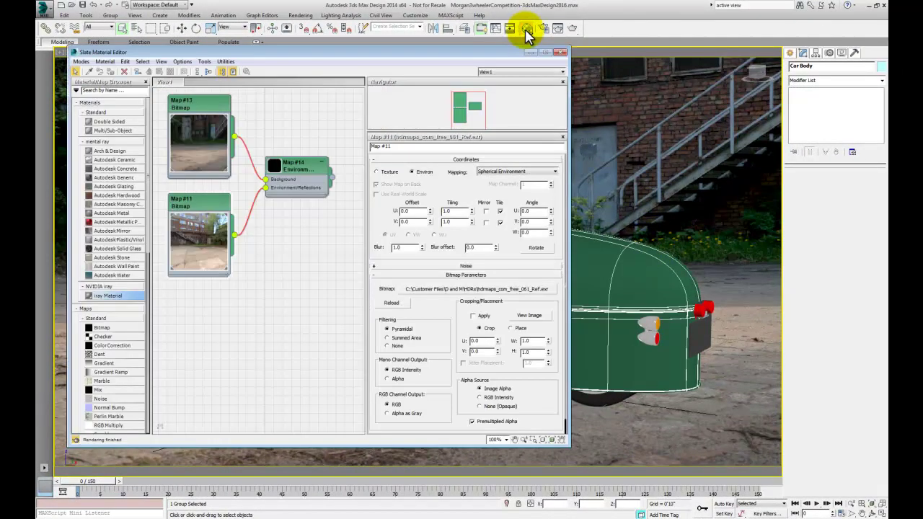
{"action": "left_click_drag", "start_coordinate": [484, 55], "coordinate": [457, 36]}
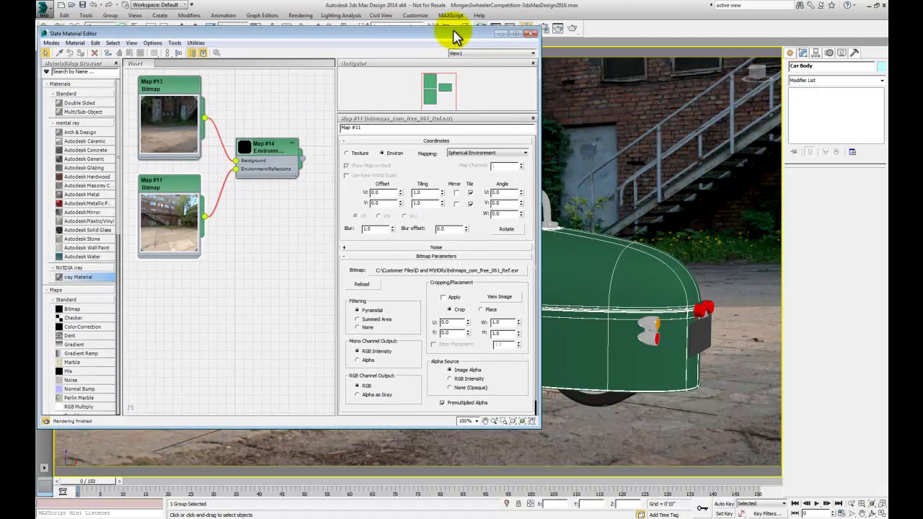
{"action": "left_click_drag", "start_coordinate": [531, 77], "coordinate": [494, 68]}
- Create an NVIDIA iray Material node in View1 and place it in the empty area below the bitmap nodes
{"action": "middle_click_drag", "start_coordinate": [243, 267], "coordinate": [231, 125]}
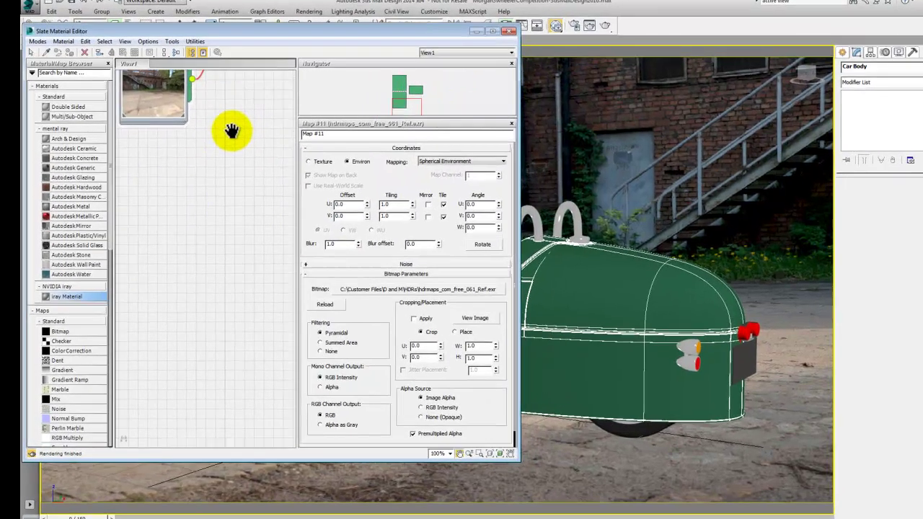
{"action": "right_click", "coordinate": [127, 150]}
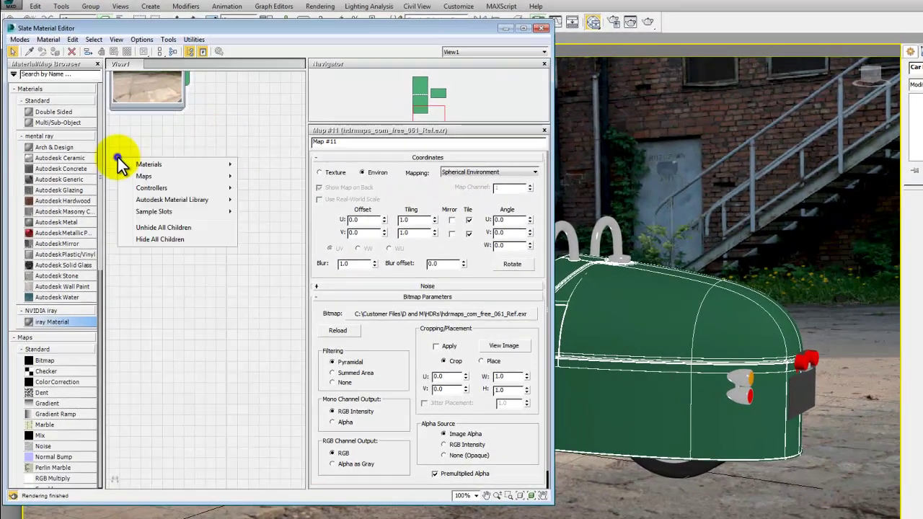
{"action": "mouse_move", "coordinate": [131, 154]}
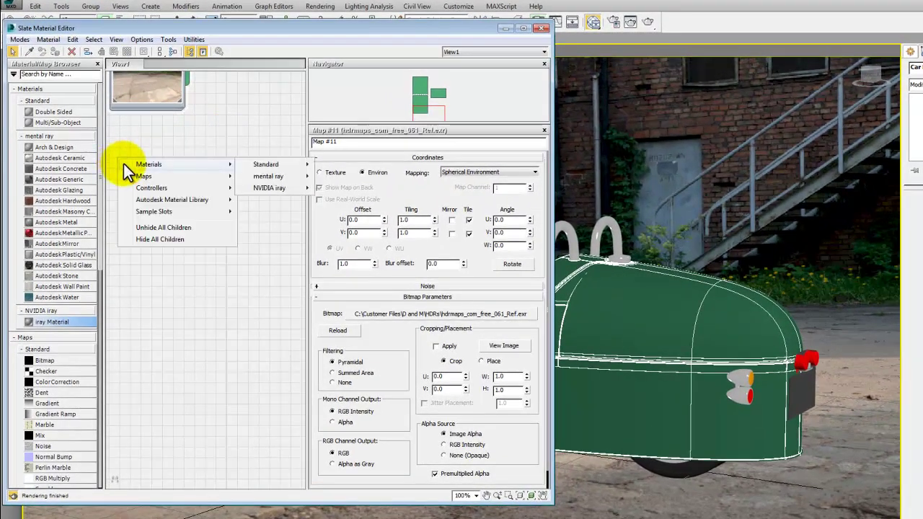
{"action": "left_click", "coordinate": [322, 188]}
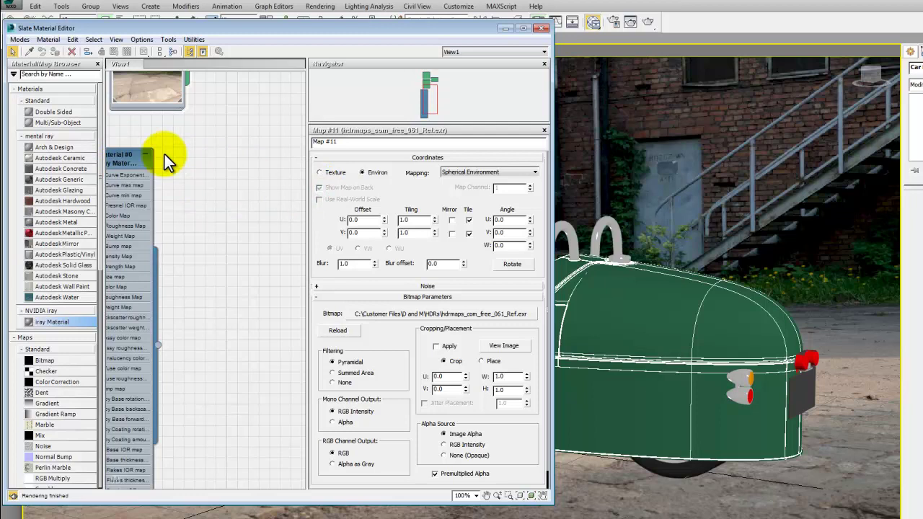
{"action": "left_click_drag", "start_coordinate": [126, 154], "coordinate": [192, 131]}
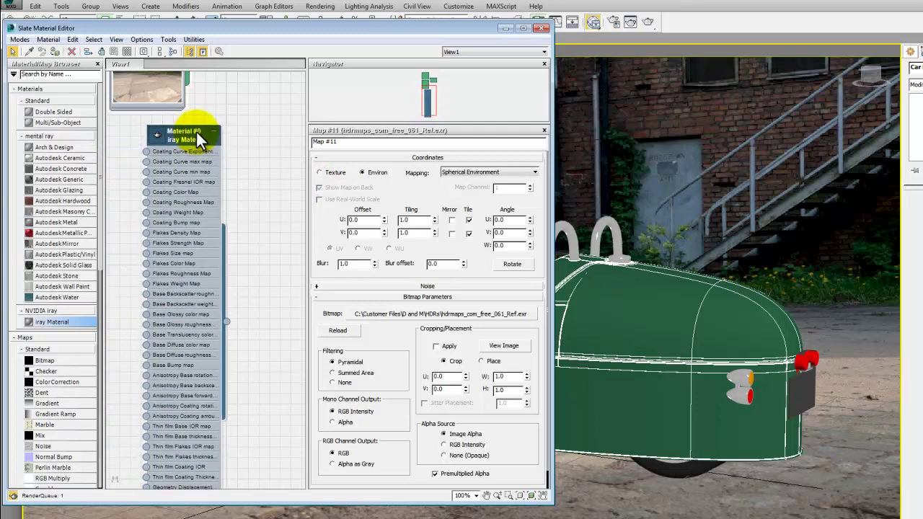
- Enlarge the new iray material's preview, apply the Car paint - chameleon template, and assign the material to the selected car body
{"action": "double_click", "coordinate": [156, 136]}
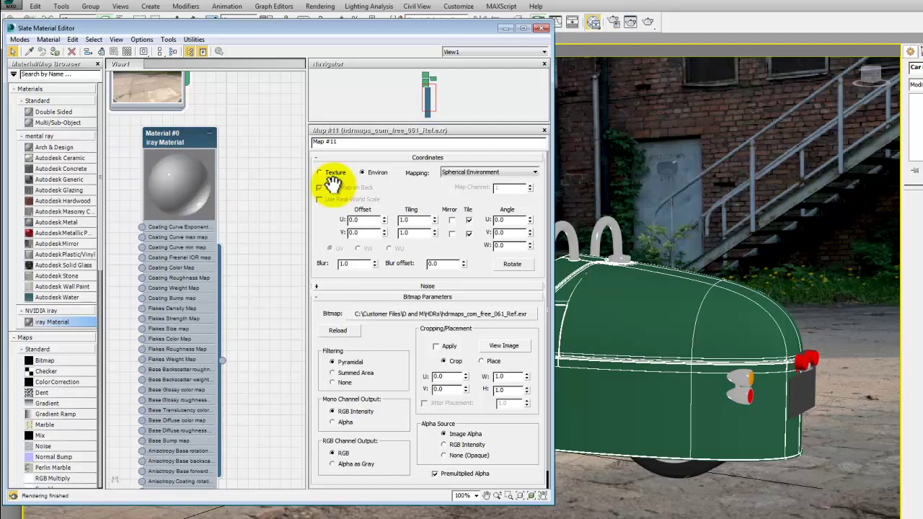
{"action": "double_click", "coordinate": [184, 136]}
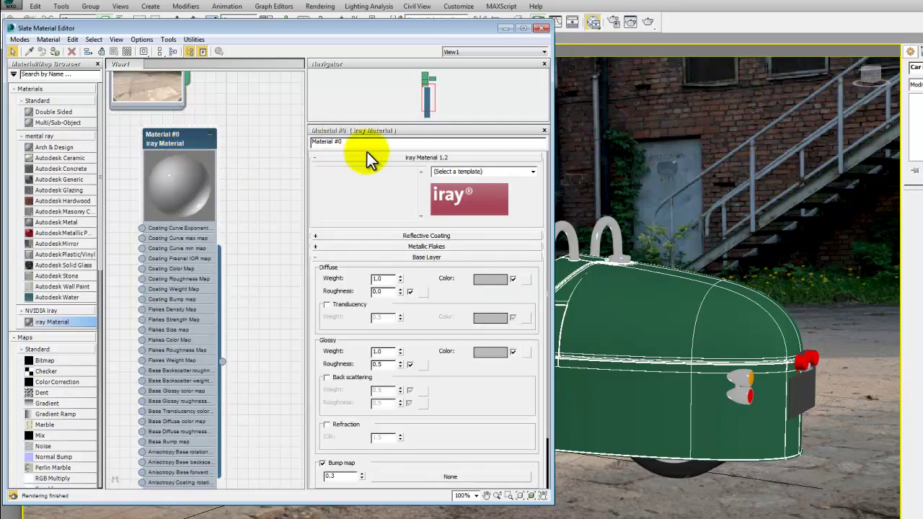
{"action": "left_click", "coordinate": [531, 172]}
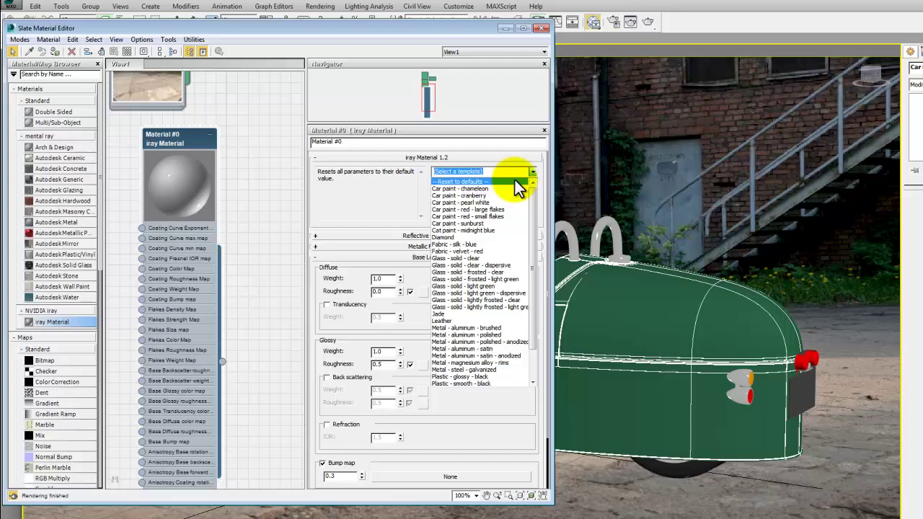
{"action": "left_click", "coordinate": [473, 188]}
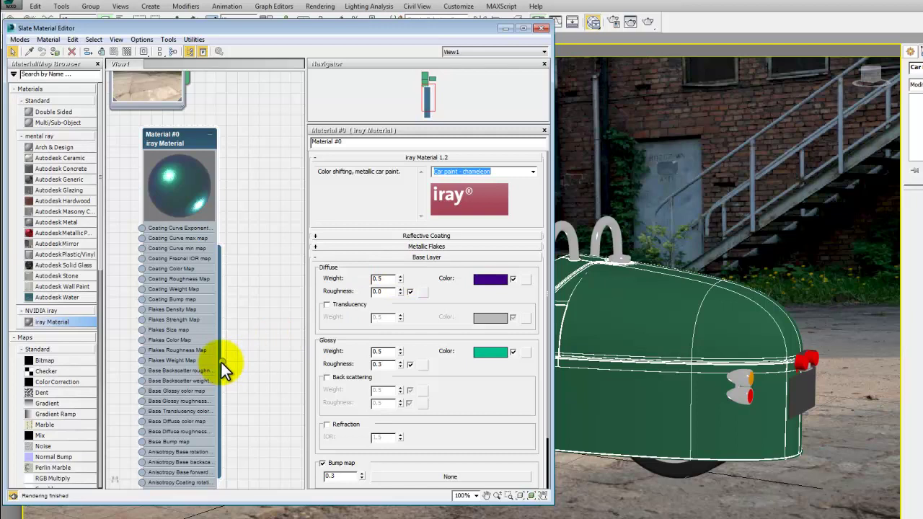
{"action": "left_click_drag", "start_coordinate": [221, 362], "coordinate": [711, 286]}
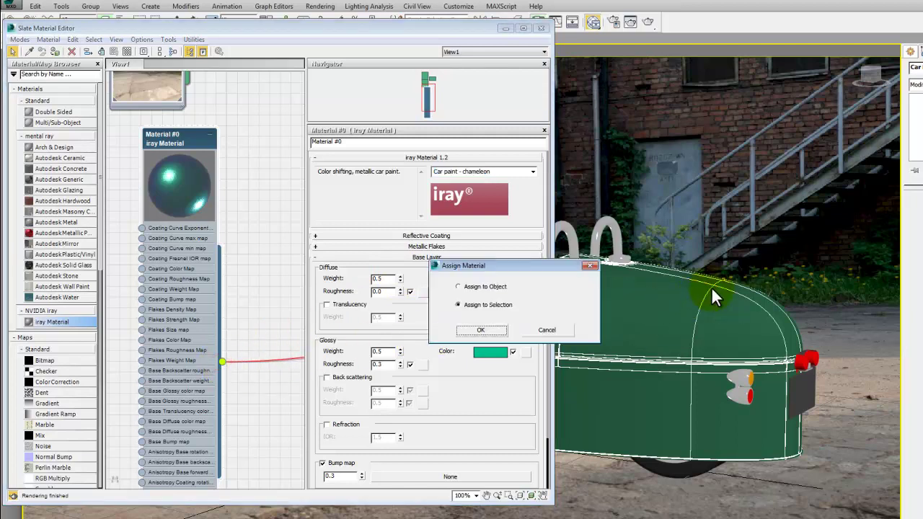
{"action": "left_click", "coordinate": [502, 328]}
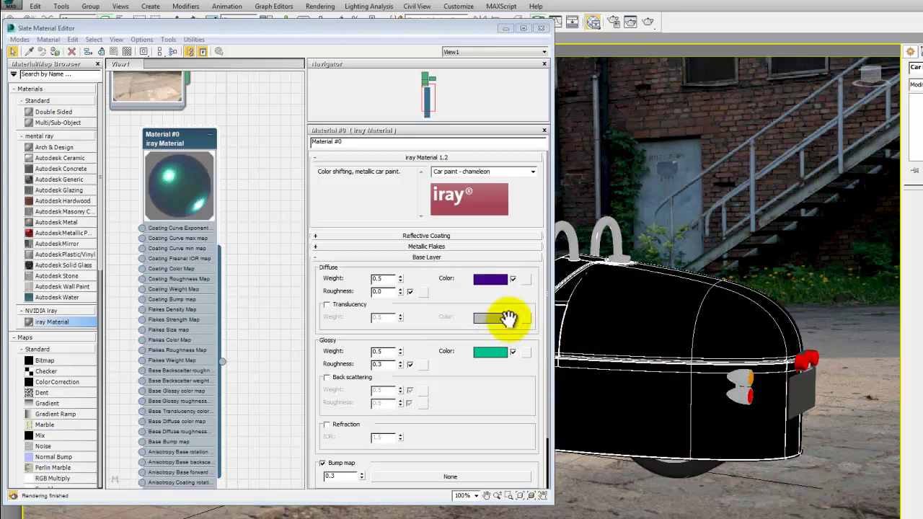
- Render the perspective view, stop it after a preview, and place a clone of the rendered image below the original for comparison
{"action": "left_click", "coordinate": [629, 26]}
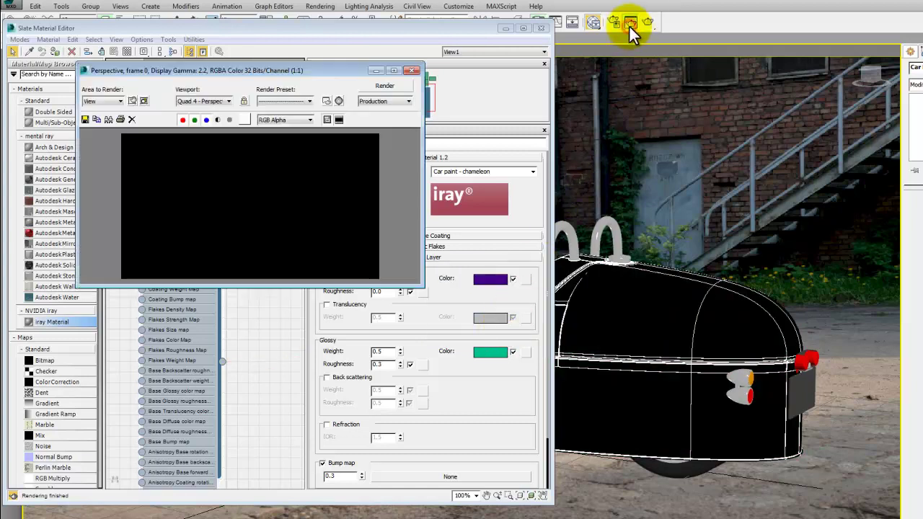
{"action": "left_click", "coordinate": [385, 86]}
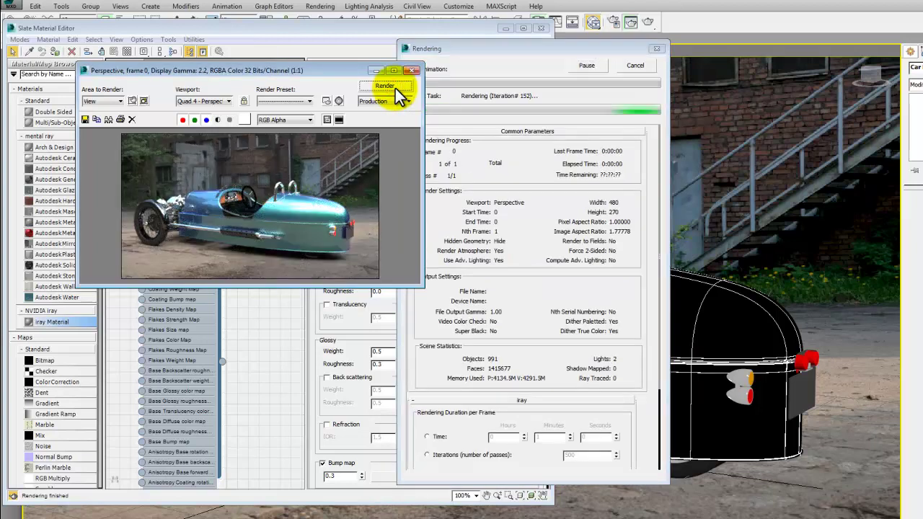
{"action": "left_click", "coordinate": [625, 67]}
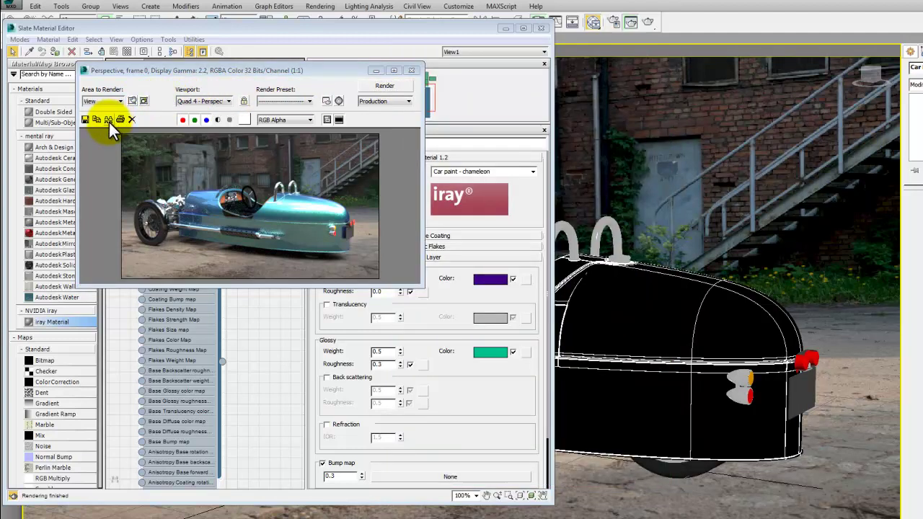
{"action": "left_click", "coordinate": [108, 120]}
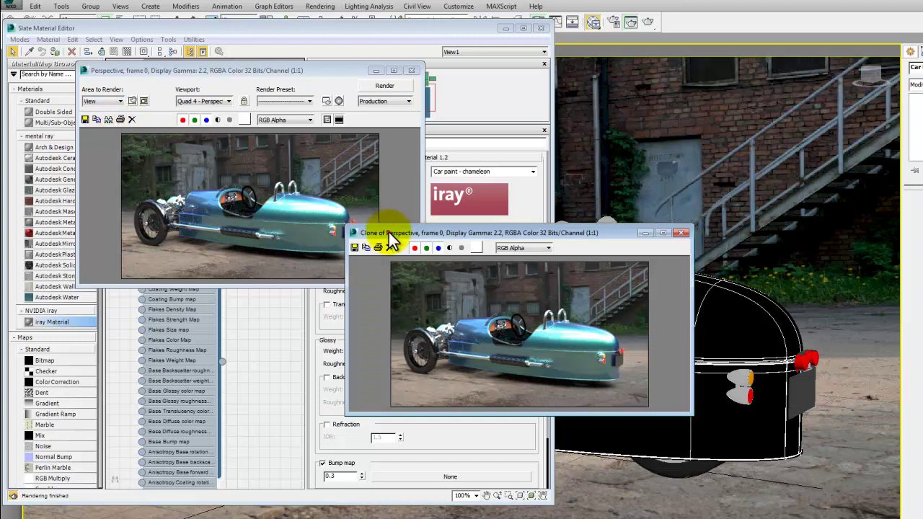
{"action": "mouse_move", "coordinate": [389, 238]}
{"action": "left_mouse_down"}
{"action": "mouse_move", "coordinate": [268, 324]}
{"action": "mouse_move", "coordinate": [151, 328]}
{"action": "mouse_move", "coordinate": [128, 340]}
{"action": "mouse_move", "coordinate": [126, 371]}
{"action": "left_mouse_up"}
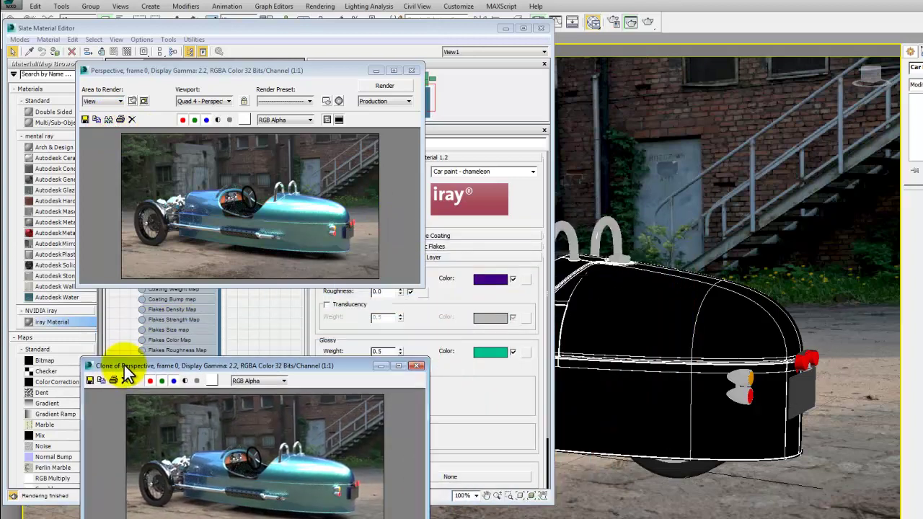
- Switch the body material's template to Car paint - cranberry and render the perspective view again
{"action": "left_click", "coordinate": [533, 173]}
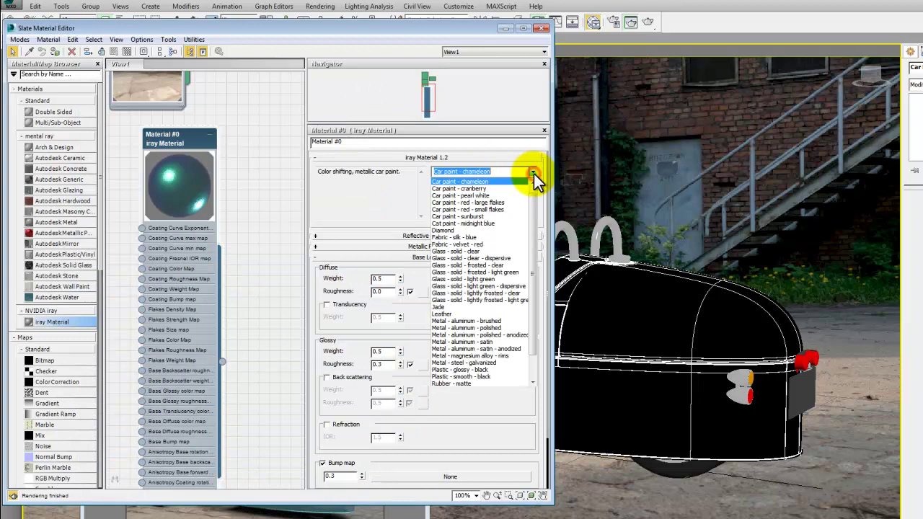
{"action": "left_click", "coordinate": [509, 188]}
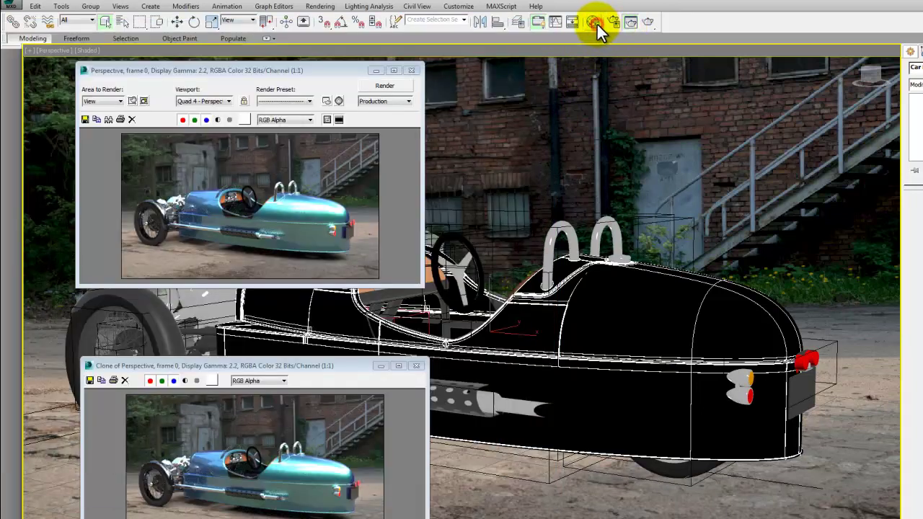
{"action": "left_click", "coordinate": [381, 87]}
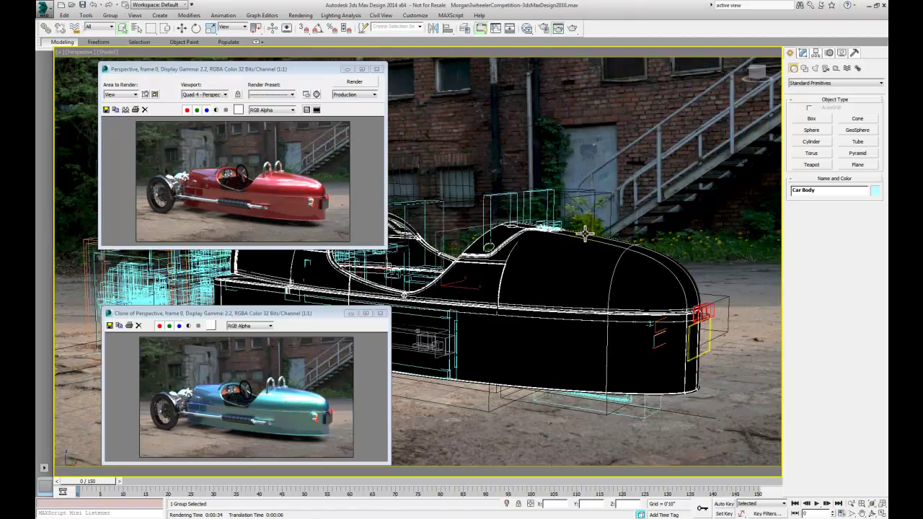
- Ungroup the Car Body group and select only the upper rear shell of the body
{"action": "left_click", "coordinate": [110, 15]}
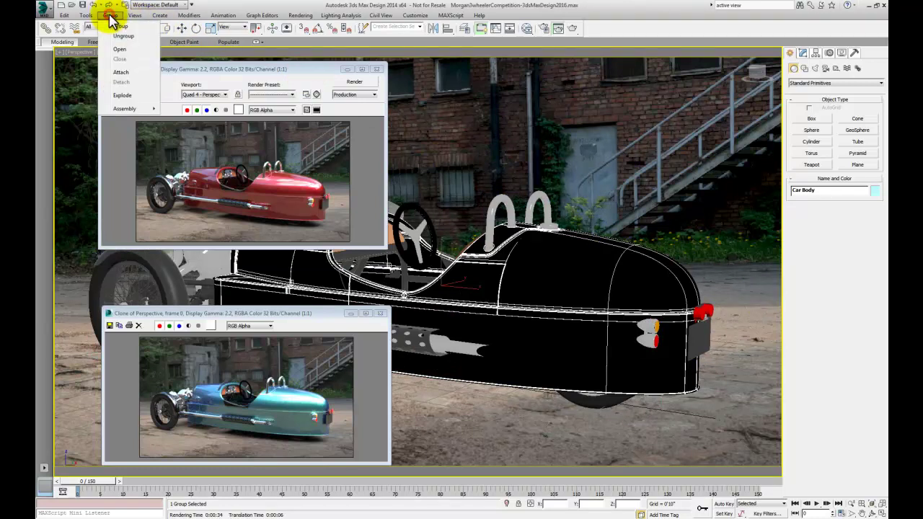
{"action": "left_click", "coordinate": [108, 36]}
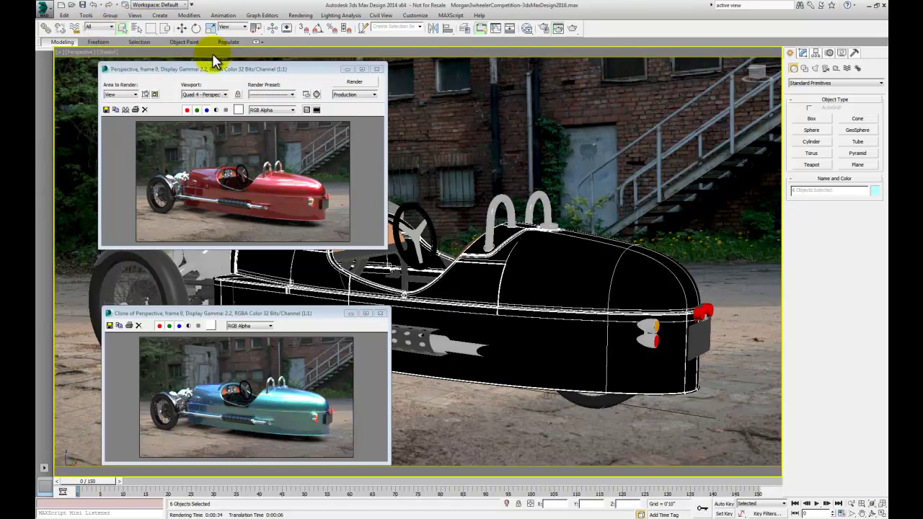
{"action": "left_click", "coordinate": [656, 191]}
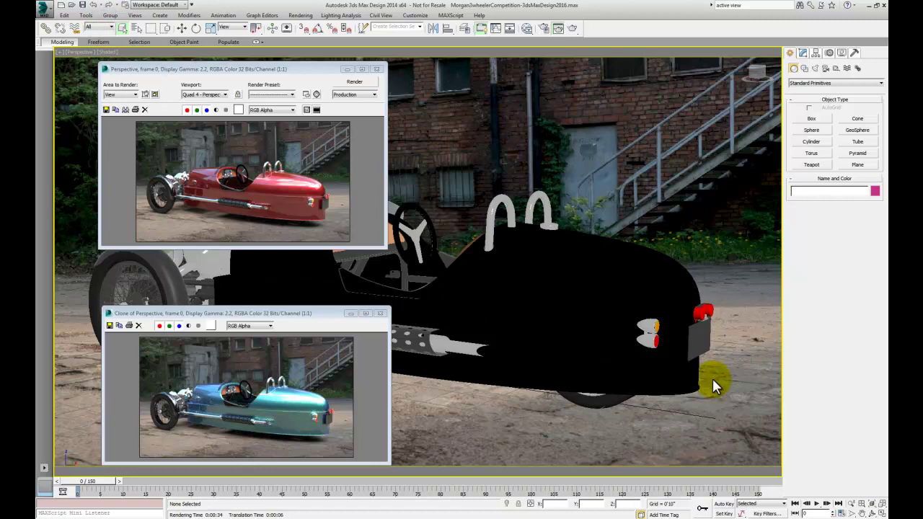
{"action": "left_click", "coordinate": [695, 390]}
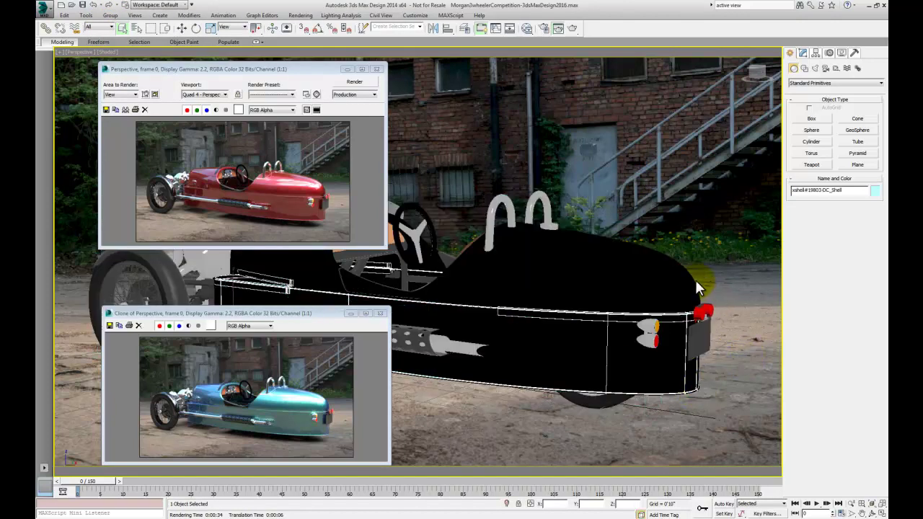
{"action": "left_click", "coordinate": [718, 262]}
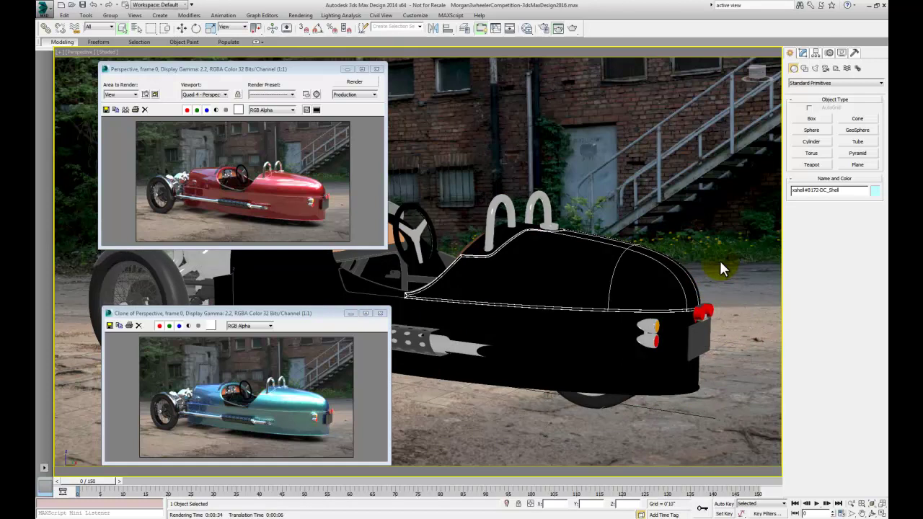
- Create a second NVIDIA iray Material node beside the red one in View1 and assign it to the upper rear shell
{"action": "left_click", "coordinate": [524, 29]}
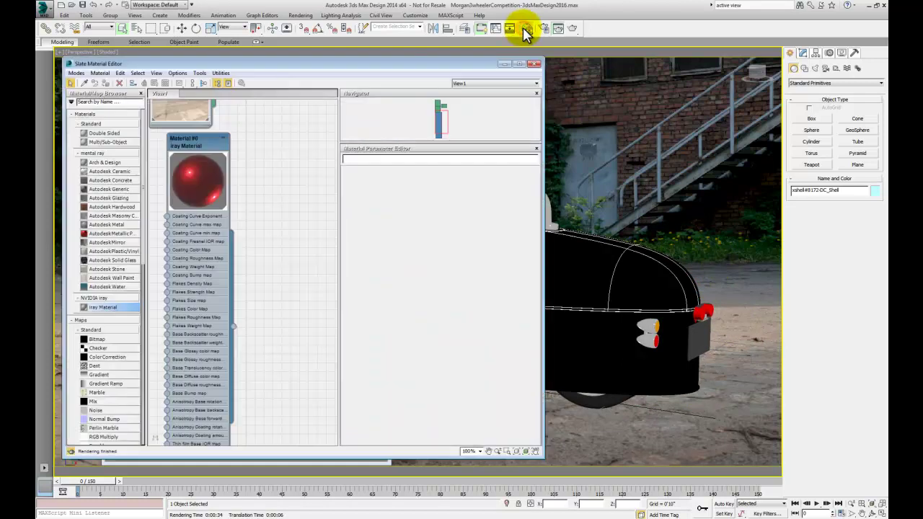
{"action": "right_click", "coordinate": [261, 167]}
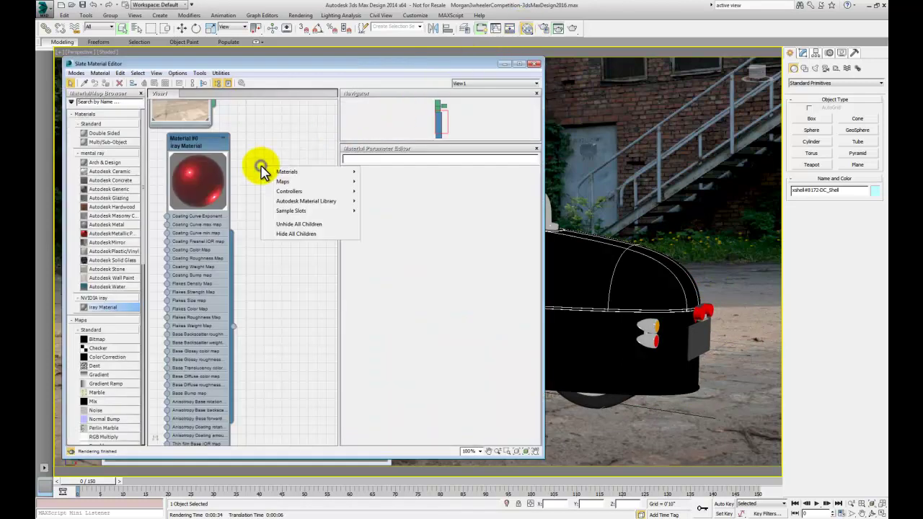
{"action": "mouse_move", "coordinate": [325, 173]}
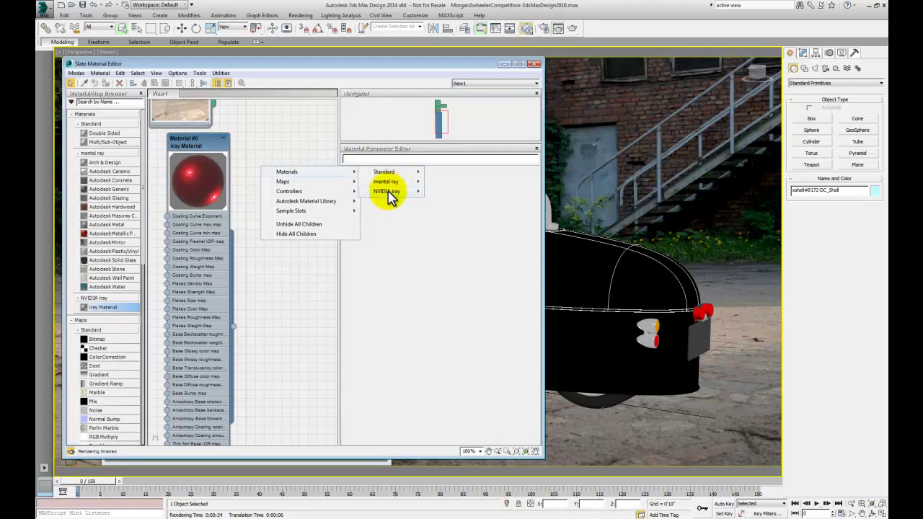
{"action": "mouse_move", "coordinate": [392, 192]}
{"action": "left_click", "coordinate": [437, 192]}
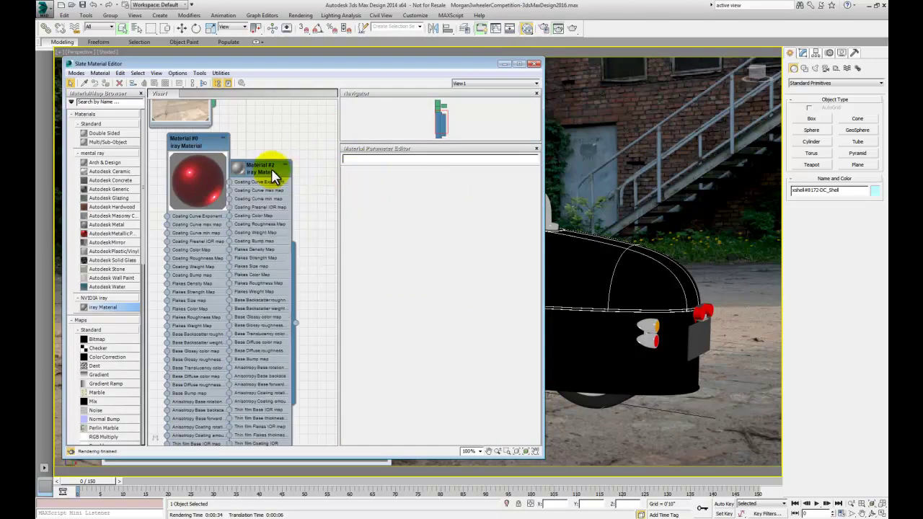
{"action": "left_click_drag", "start_coordinate": [271, 169], "coordinate": [291, 140]}
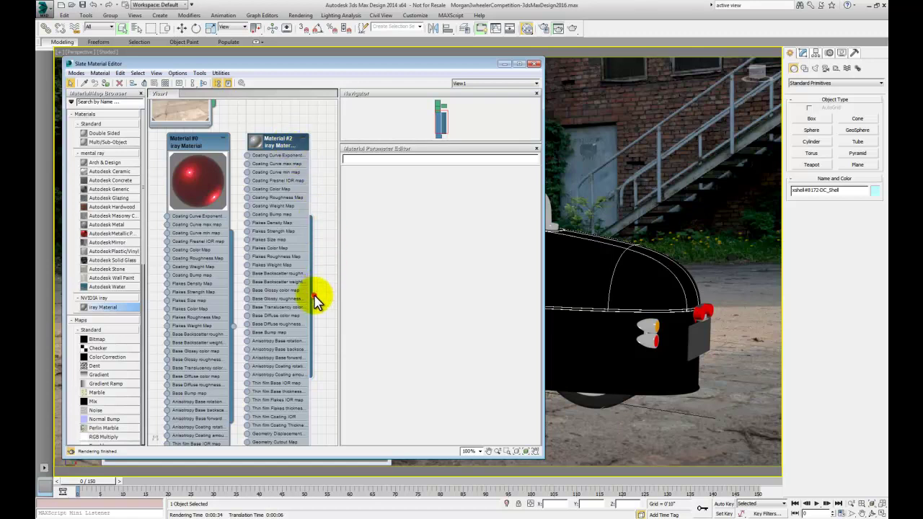
{"action": "mouse_move", "coordinate": [314, 295]}
{"action": "left_mouse_down"}
{"action": "mouse_move", "coordinate": [552, 216]}
{"action": "mouse_move", "coordinate": [632, 237]}
{"action": "mouse_move", "coordinate": [633, 250]}
{"action": "left_mouse_up"}
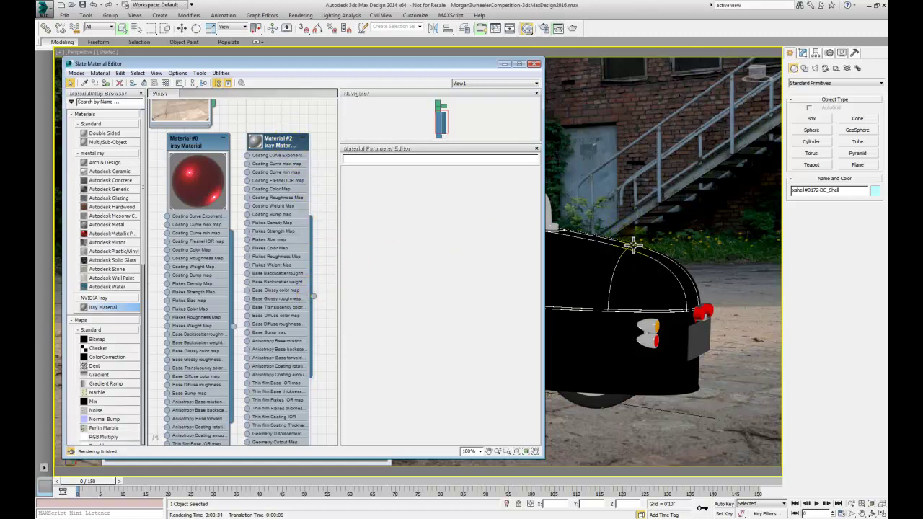
- Apply the Car paint - pearl white template to the second iray material
{"action": "double_click", "coordinate": [283, 144]}
{"action": "left_click", "coordinate": [527, 183]}
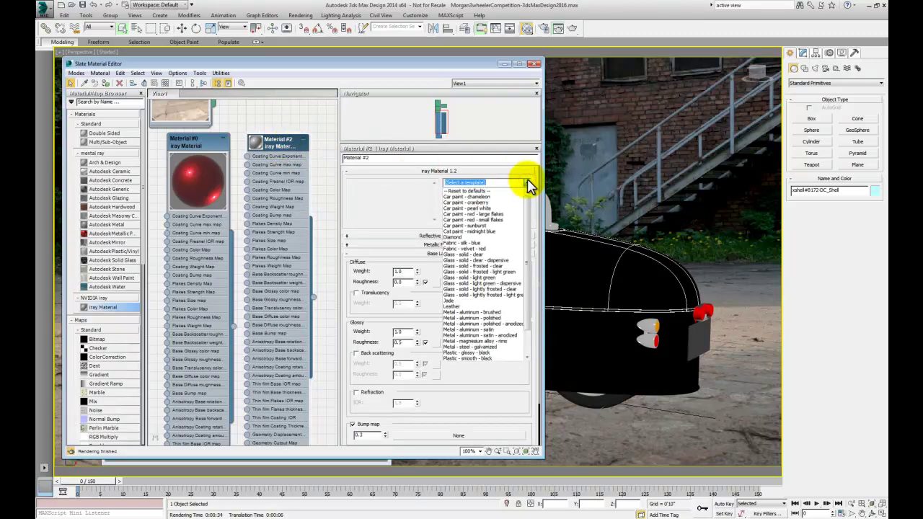
{"action": "left_click", "coordinate": [485, 209]}
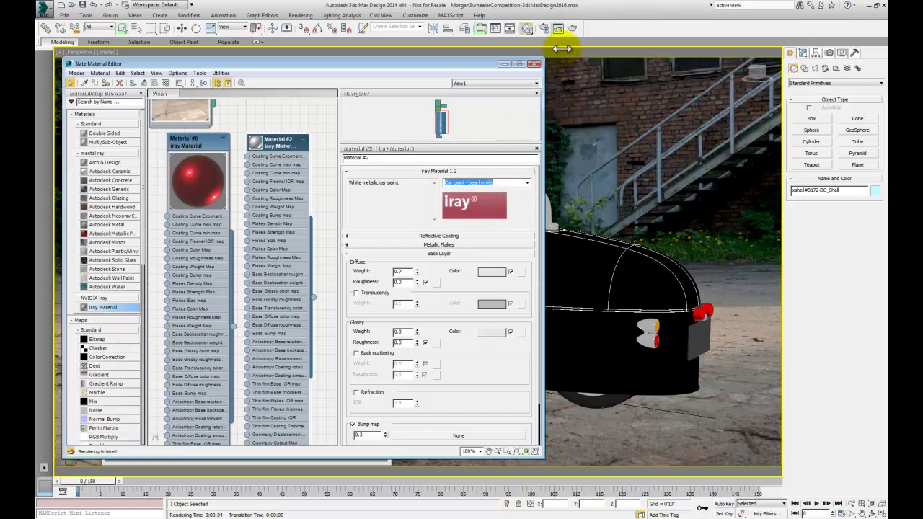
- Close the Slate Material Editor, clone the red car render for comparison, and start a new render of the perspective view
{"action": "left_click", "coordinate": [534, 64]}
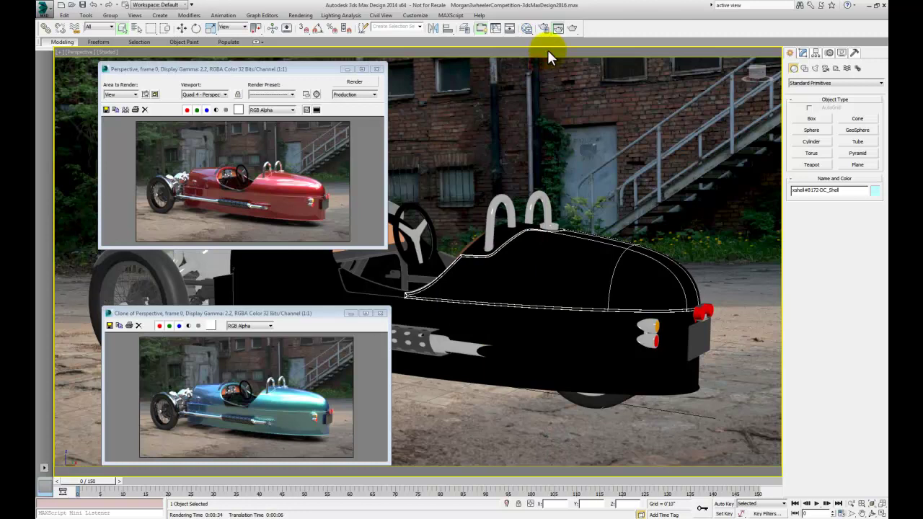
{"action": "left_click", "coordinate": [128, 112]}
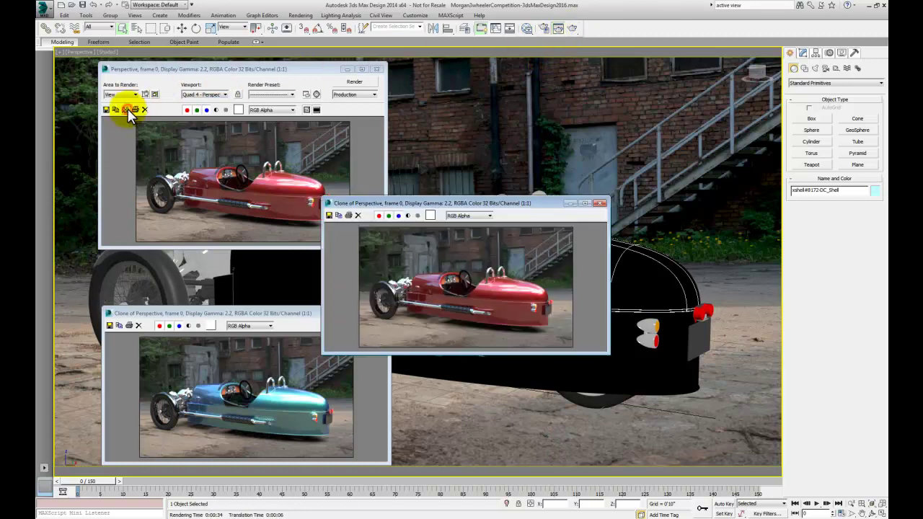
{"action": "left_click", "coordinate": [353, 83]}
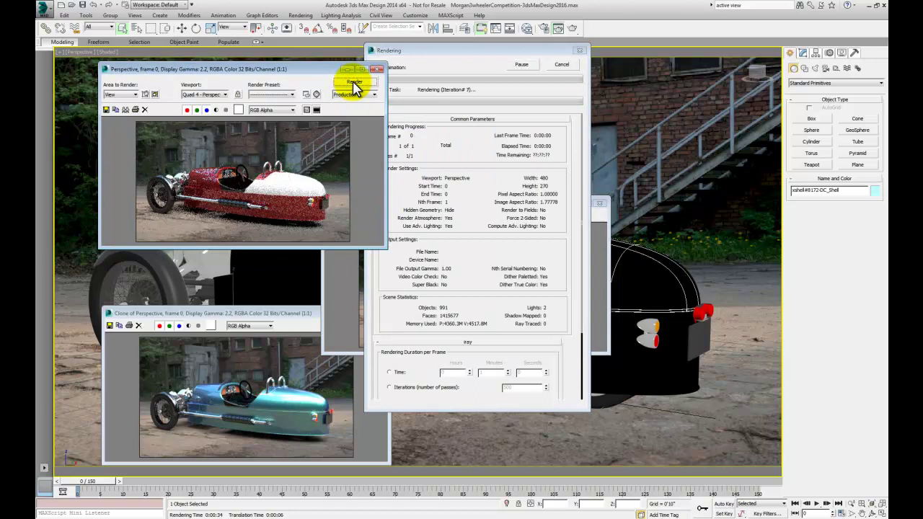